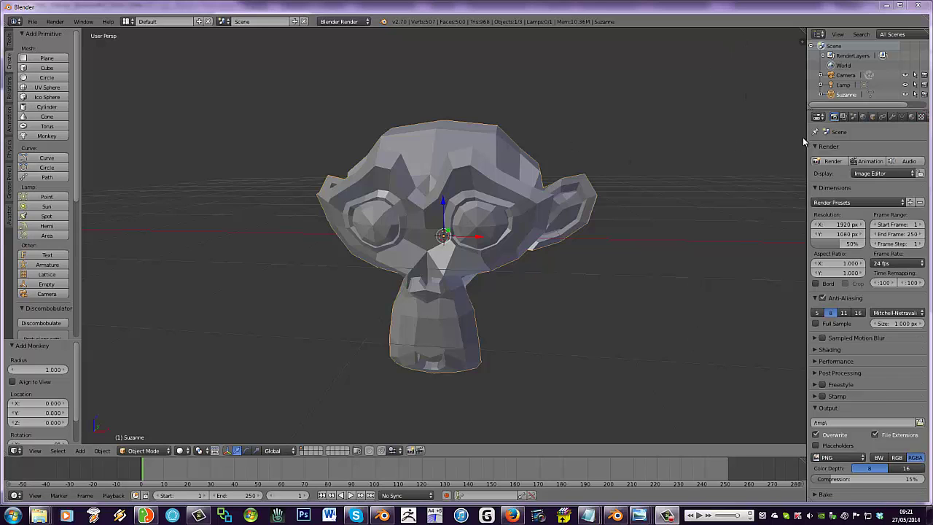
# Bring up the monkey's mesh data properties and add a Basis shape key.
pyautogui.moveTo(802, 139); pyautogui.dragTo(744, 138)
pyautogui.moveTo(547, 201)
pyautogui.mouseDown(button='middle')
pyautogui.moveTo(577, 199)
pyautogui.moveTo(529, 204)
pyautogui.mouseUp(button='middle')
pyautogui.click(840, 117)
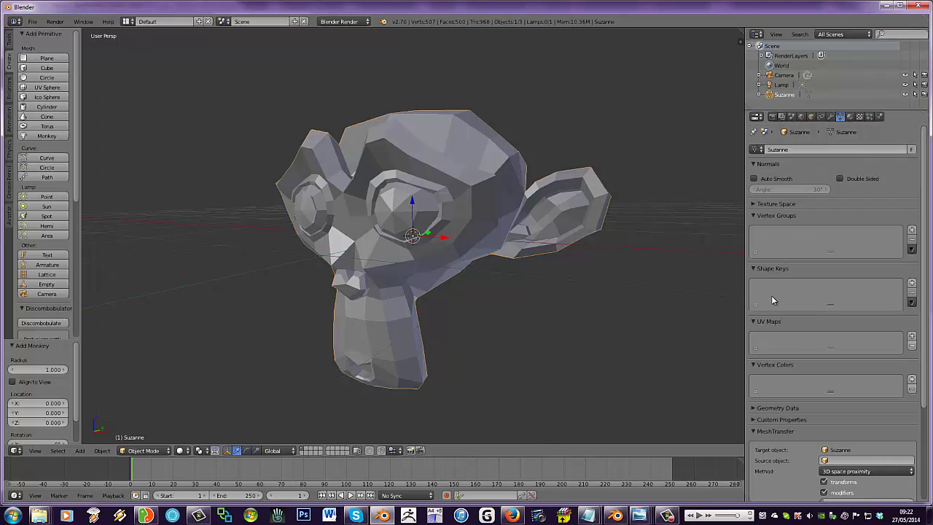
pyautogui.moveTo(672, 279); pyautogui.dragTo(701, 283, button='middle')
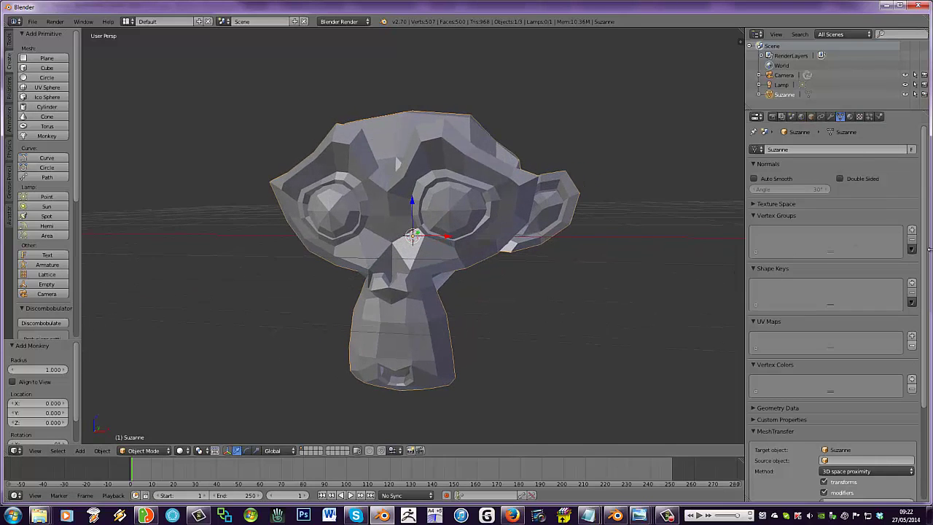
pyautogui.click(911, 283)
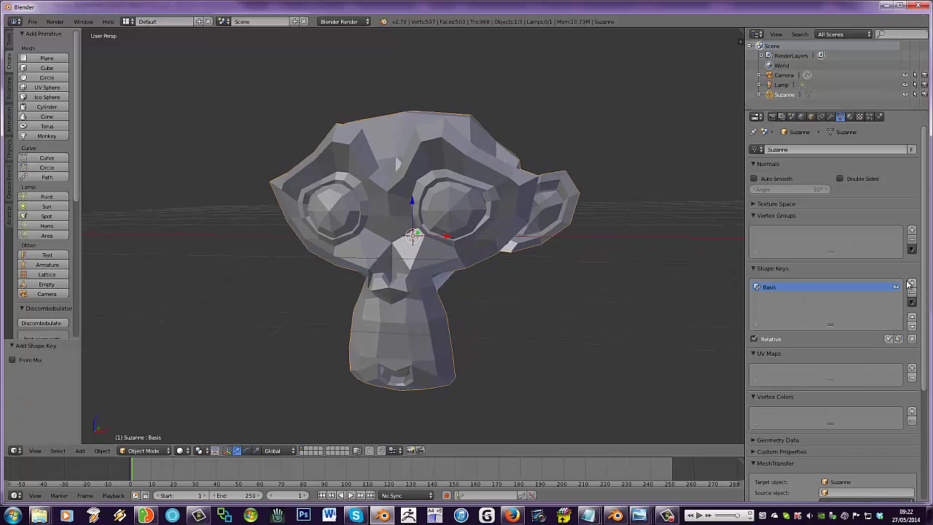
# Add a second shape key above the Basis and rename it "smile".
pyautogui.moveTo(487, 192); pyautogui.dragTo(712, 285, button='middle')
pyautogui.moveTo(664, 263); pyautogui.dragTo(510, 268, button='middle')
pyautogui.click(912, 284)
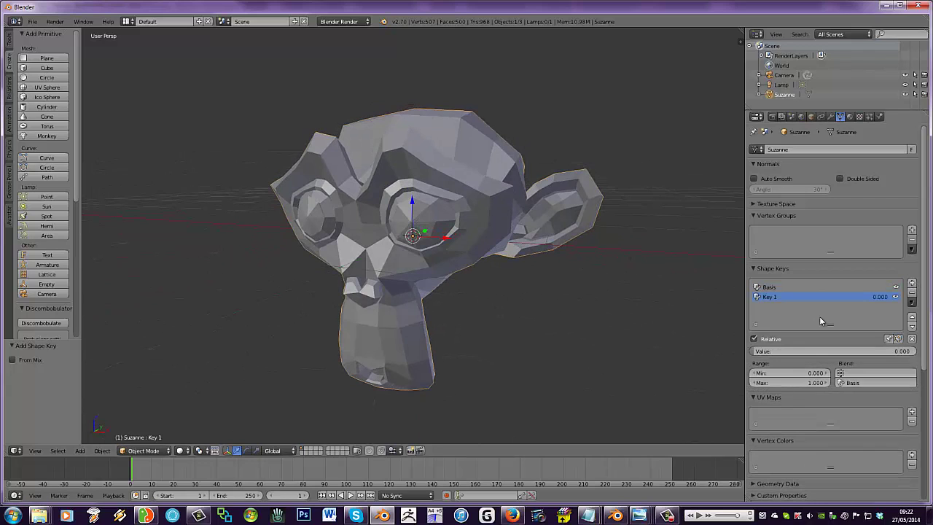
pyautogui.doubleClick(773, 300)
pyautogui.write('cm')
pyautogui.press('Return')
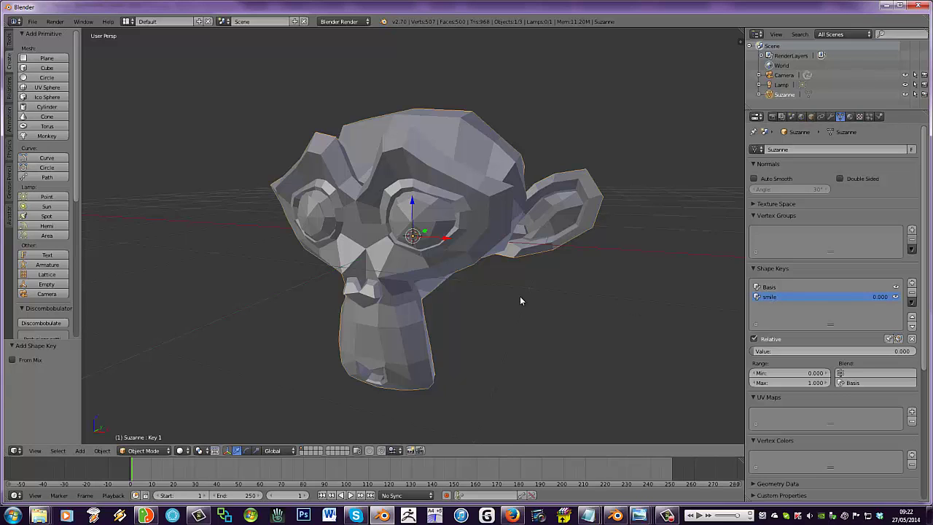
# Pin the smile shape key on the monkey and enter Edit Mode.
pyautogui.moveTo(523, 297); pyautogui.dragTo(551, 285, button='middle')
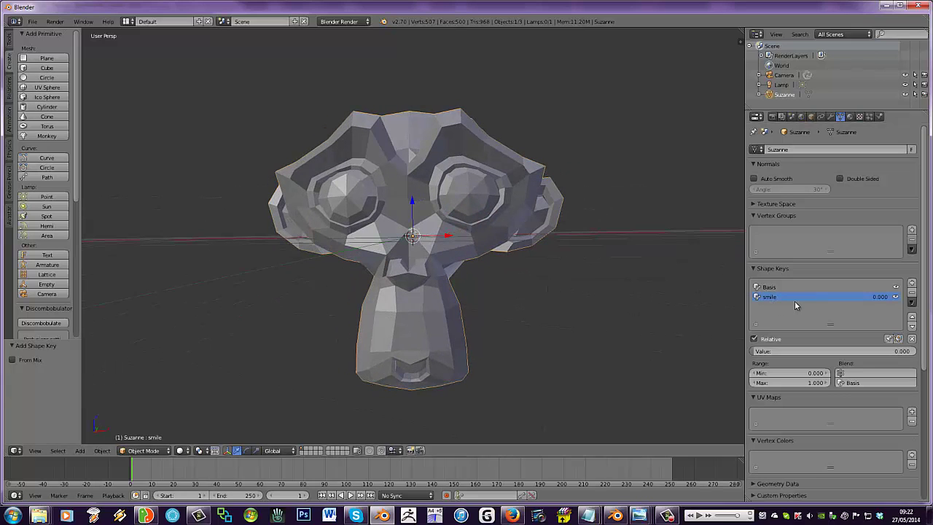
pyautogui.click(889, 339)
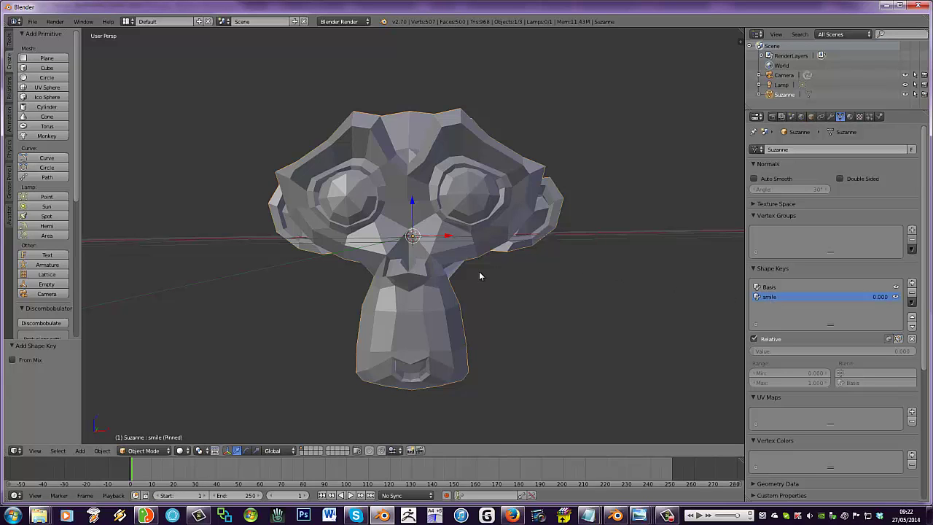
pyautogui.press('Tab')
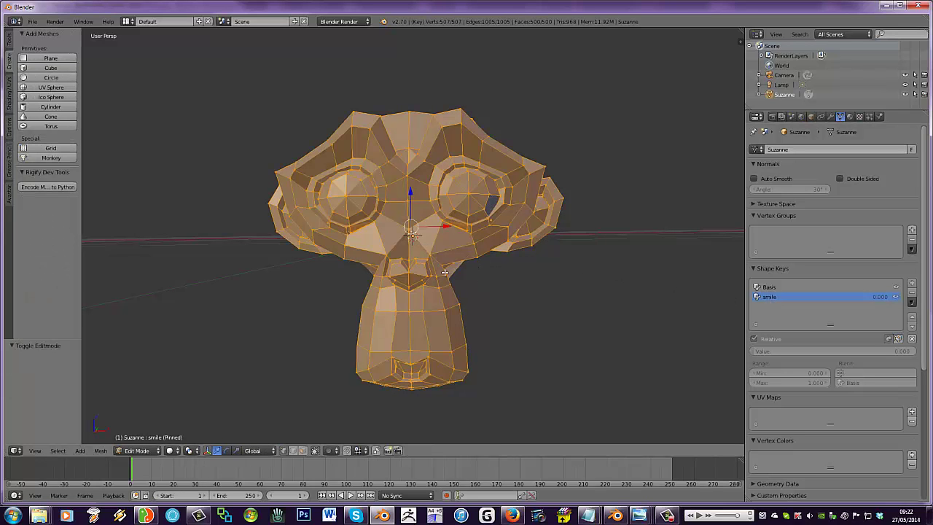
# Enable proportional editing with Sphere falloff, working on the muzzle in front orthographic view.
pyautogui.moveTo(430, 281); pyautogui.dragTo(429, 267, button='middle')
pyautogui.press('KP_1')
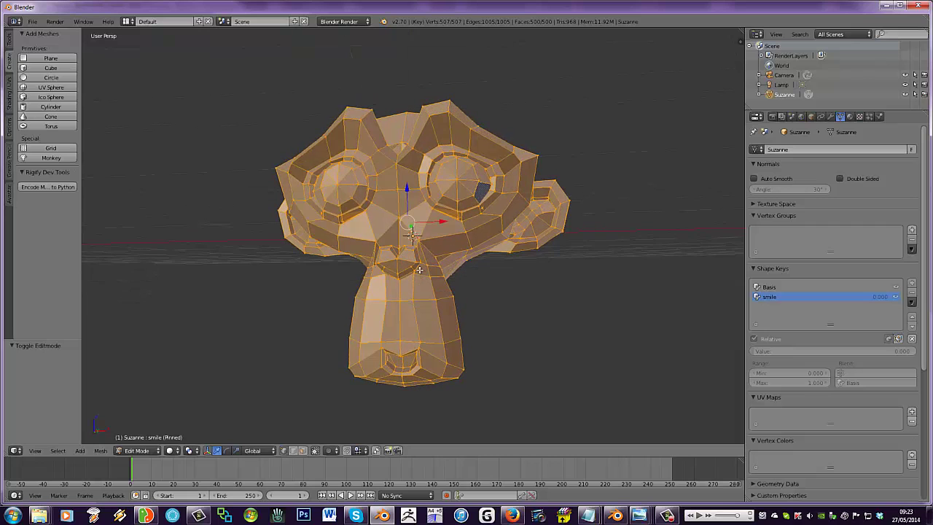
pyautogui.press('KP_5')
pyautogui.scroll(2, 420, 270)
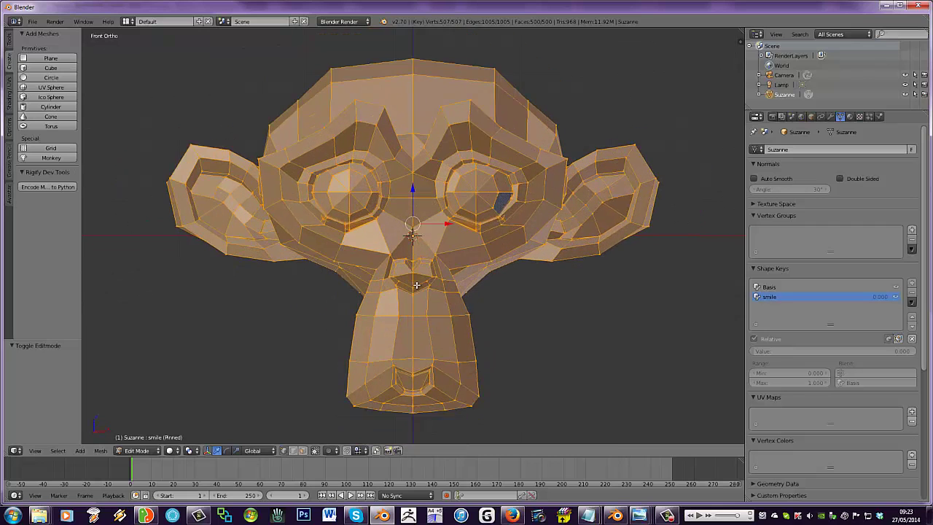
pyautogui.keyDown('shift'); pyautogui.scroll(-3, 417, 285); pyautogui.keyUp('shift')
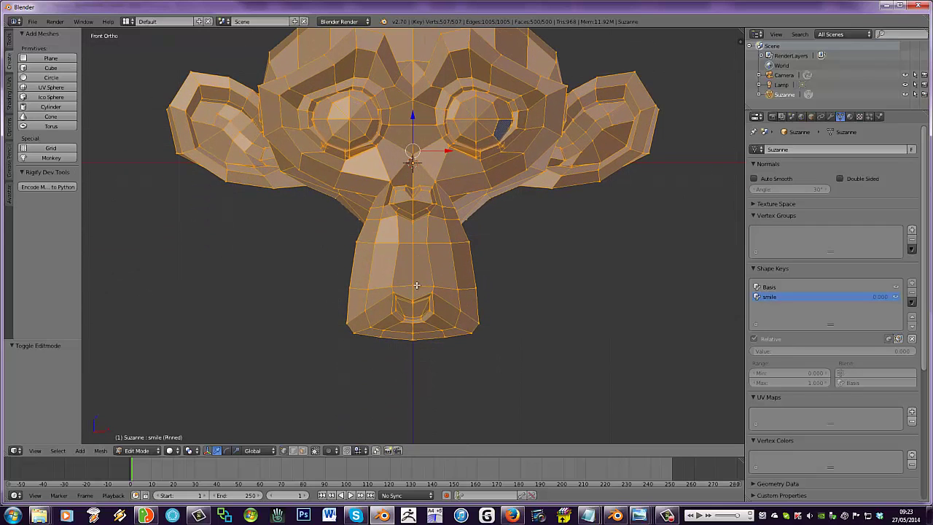
pyautogui.click(329, 450)
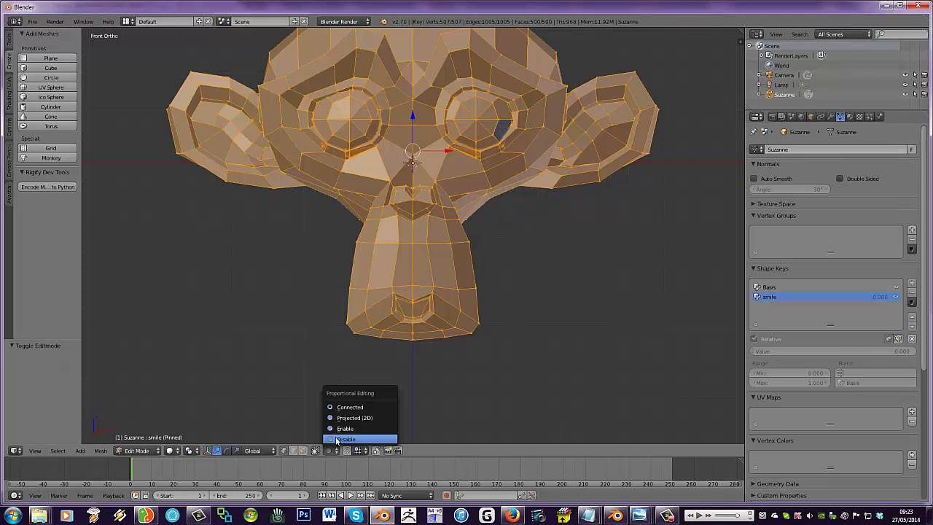
pyautogui.click(337, 430)
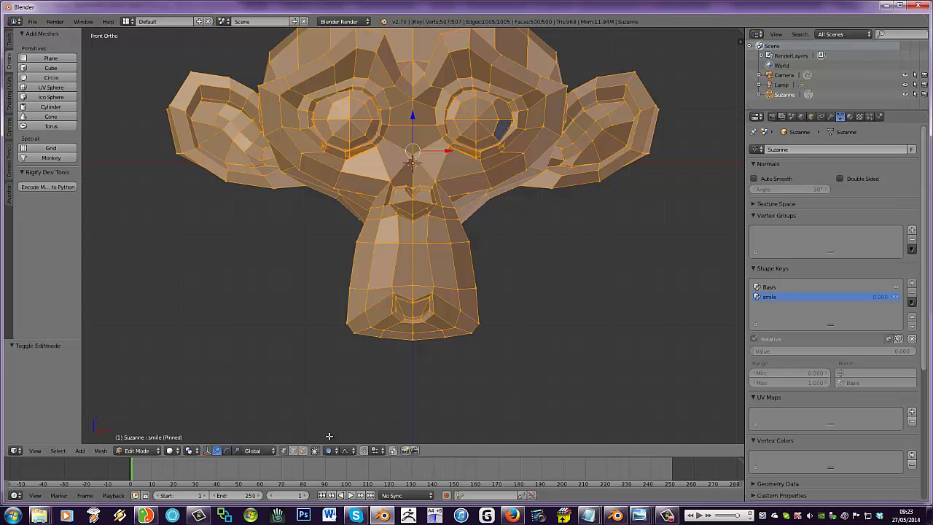
pyautogui.click(346, 450)
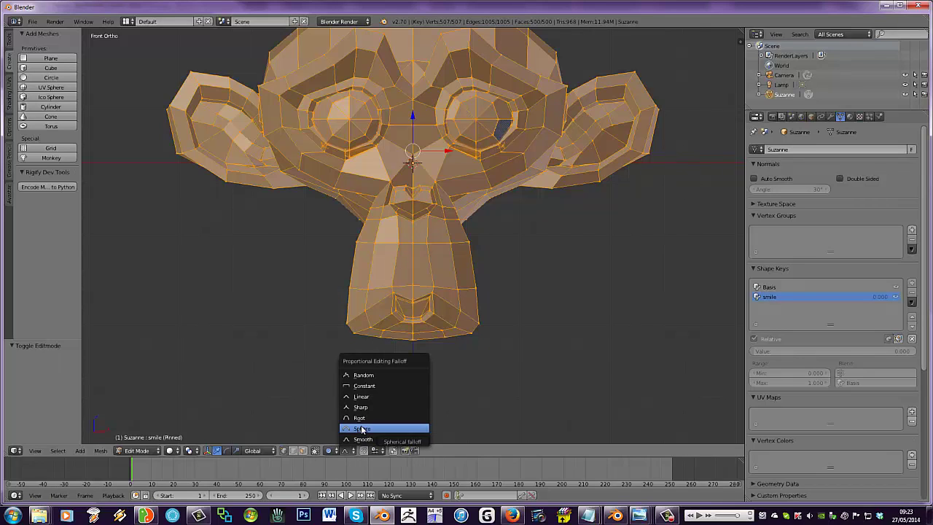
pyautogui.click(361, 429)
# Move the vertex beside the mouth on the +X side about 0.208 outward and 0.119 up, with proportional size 0.32.
pyautogui.rightClick(462, 309)
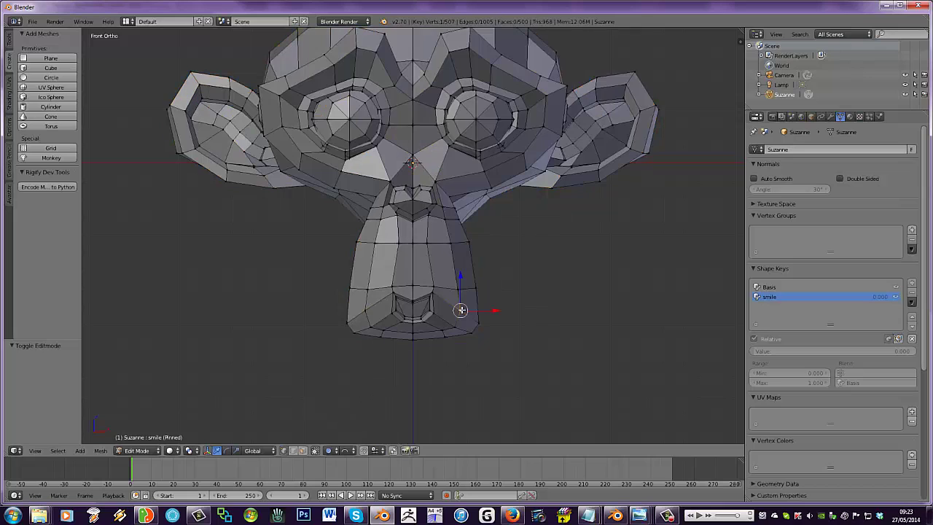
pyautogui.press('g')
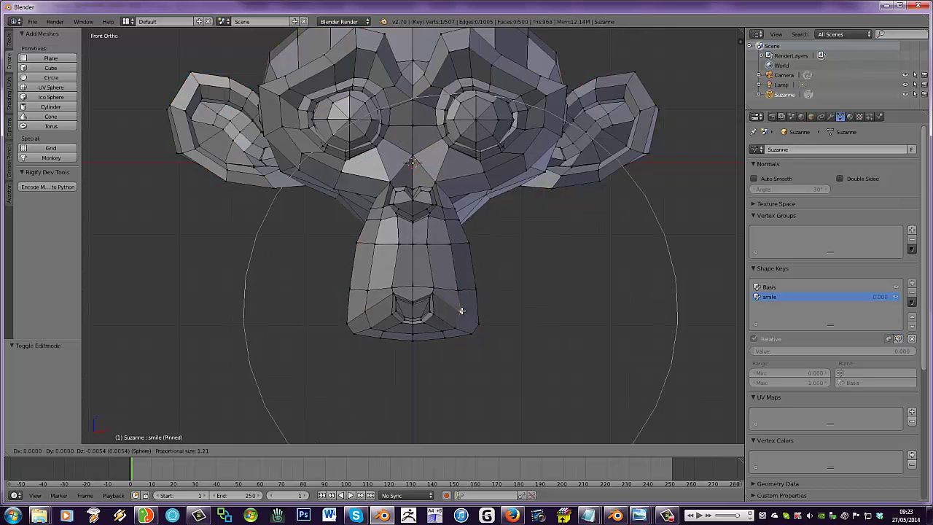
pyautogui.scroll(4, 464, 306)
pyautogui.scroll(6, 464, 306)
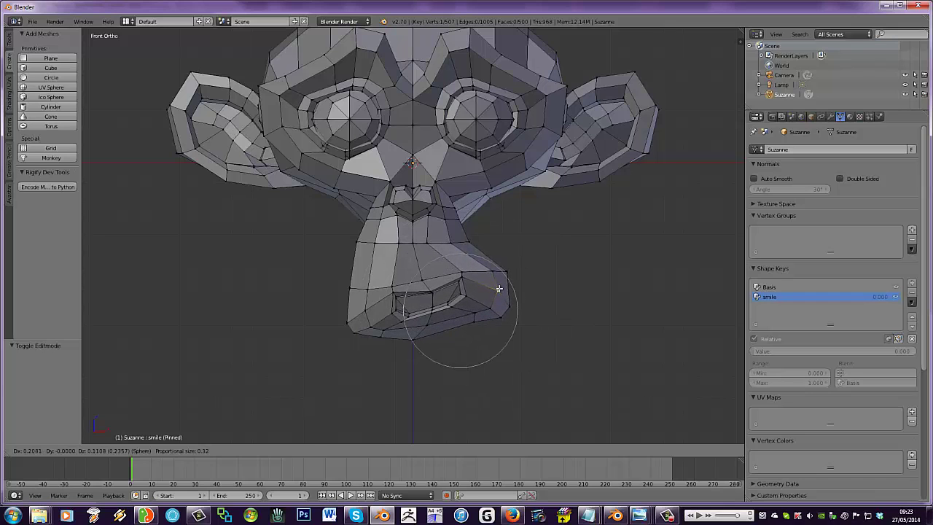
pyautogui.click(497, 290)
# Move the matching vertex on the -X side of the mouth about 0.303 outward and 0.119 up.
pyautogui.rightClick(368, 307)
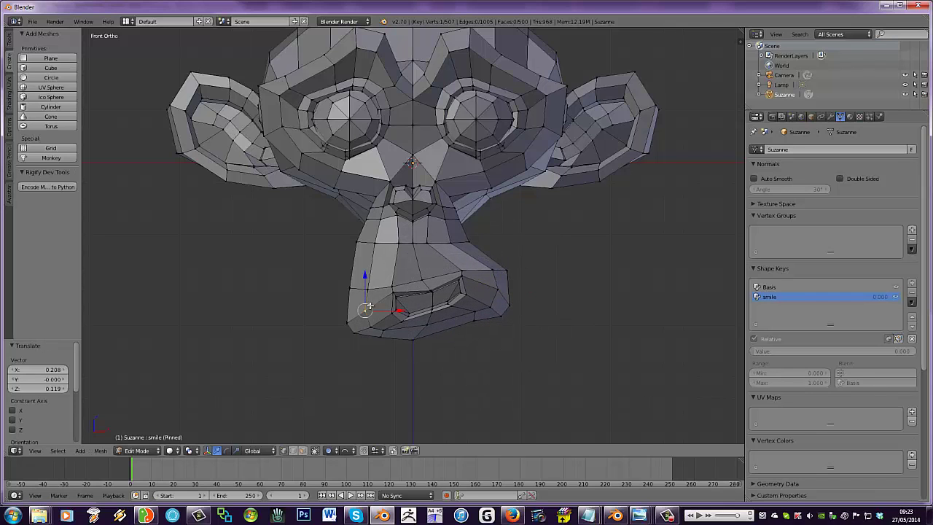
pyautogui.press('g')
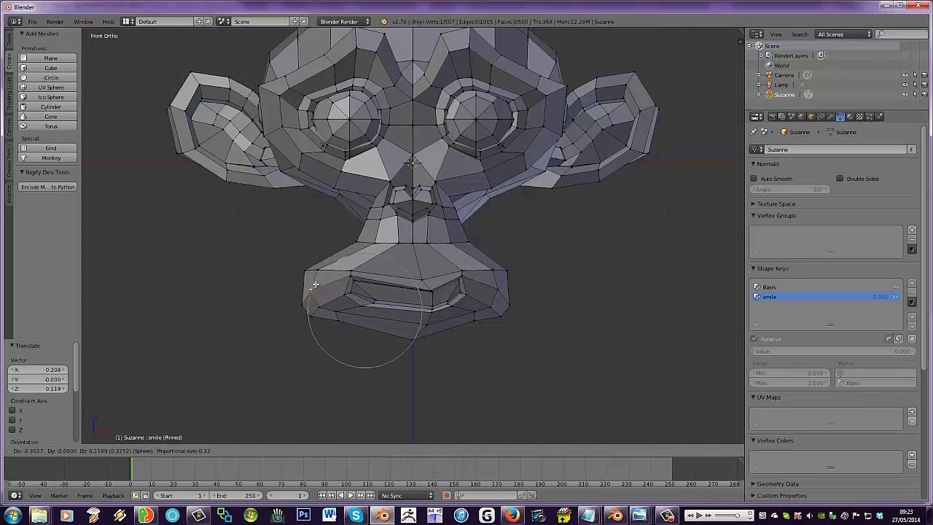
pyautogui.click(315, 283)
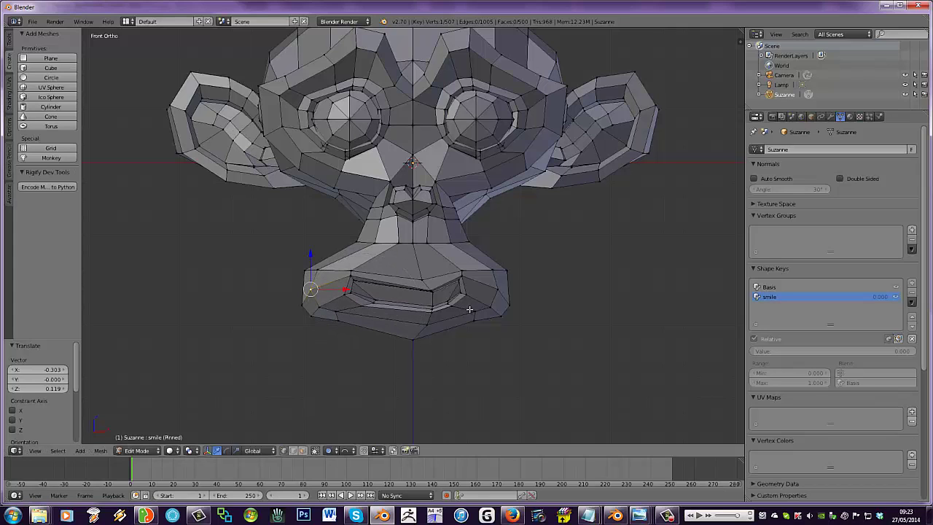
# Pull the bottom centre chin vertex down about 0.176 and return to Object Mode.
pyautogui.rightClick(412, 340)
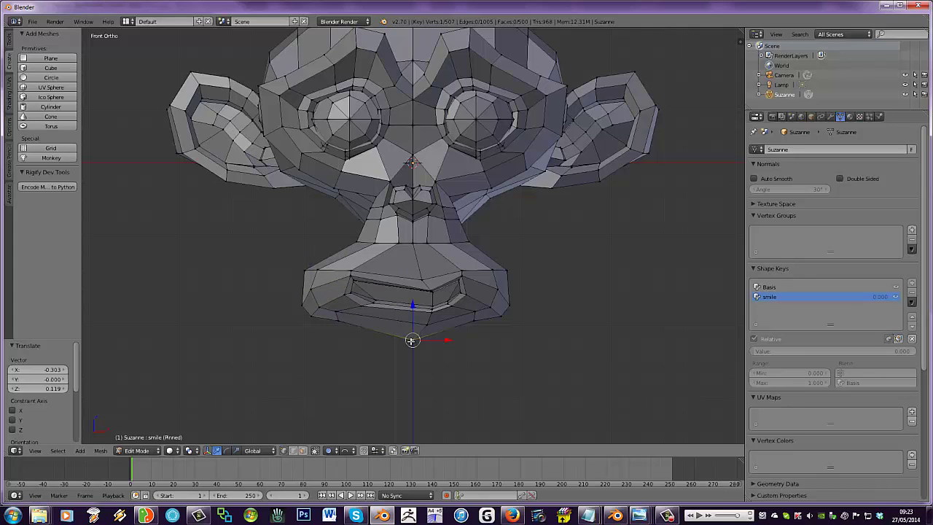
pyautogui.press('g')
pyautogui.click(410, 372)
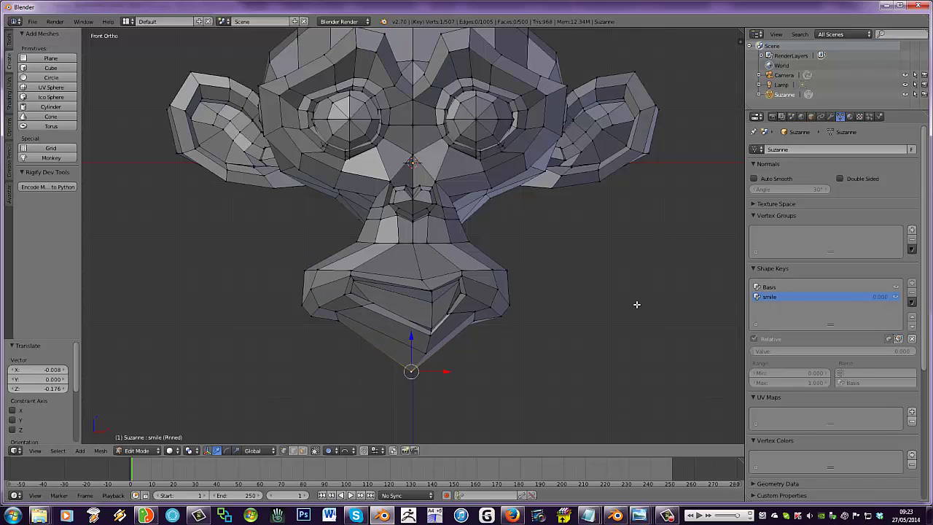
pyautogui.press('Tab')
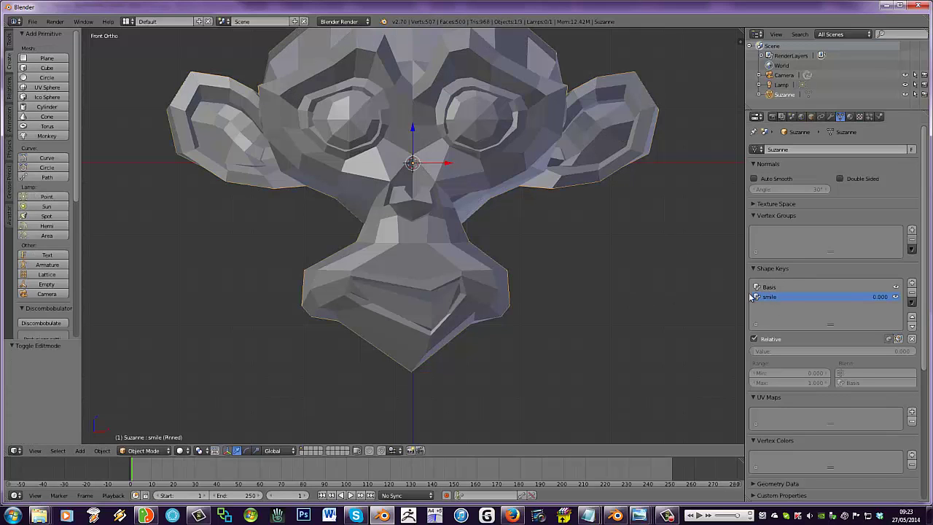
# Compare the Basis and smile shapes, unpin the smile key and set its value to 1.000.
pyautogui.click(789, 292)
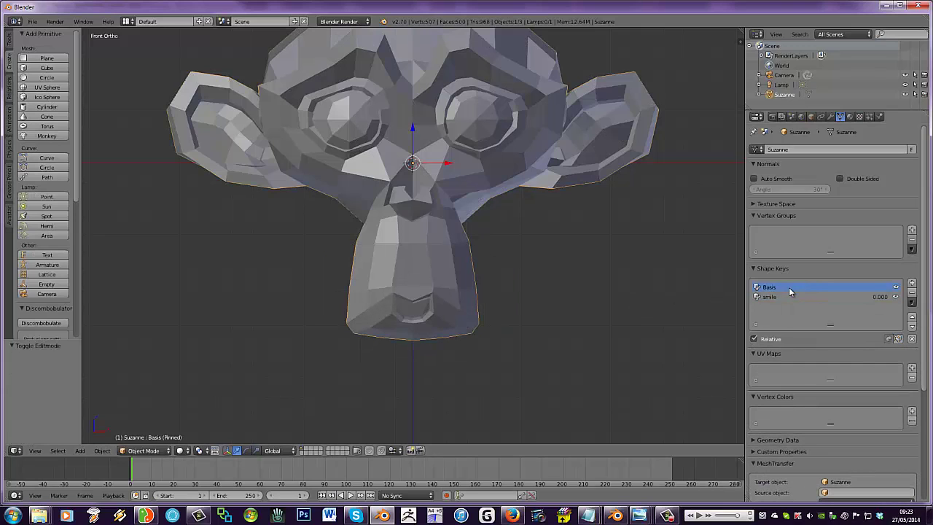
pyautogui.click(772, 296)
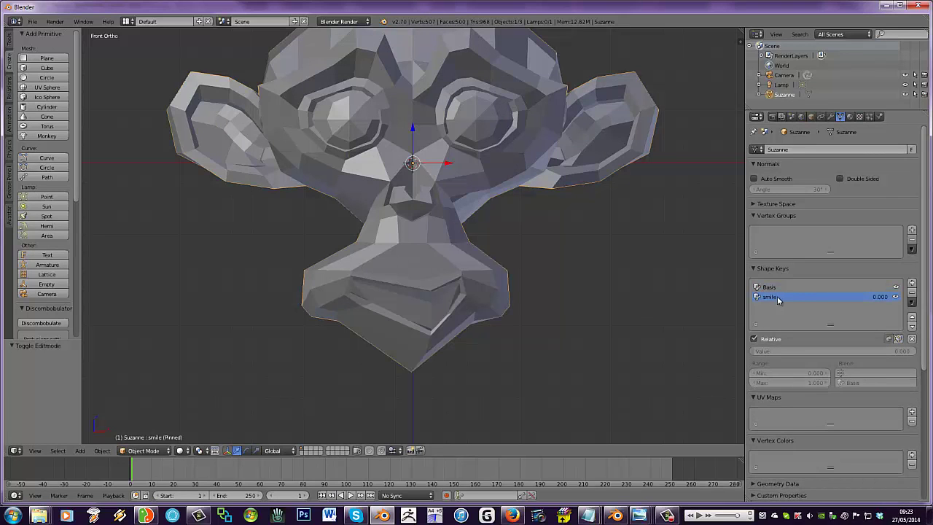
pyautogui.click(889, 341)
pyautogui.moveTo(877, 297); pyautogui.dragTo(896, 300)
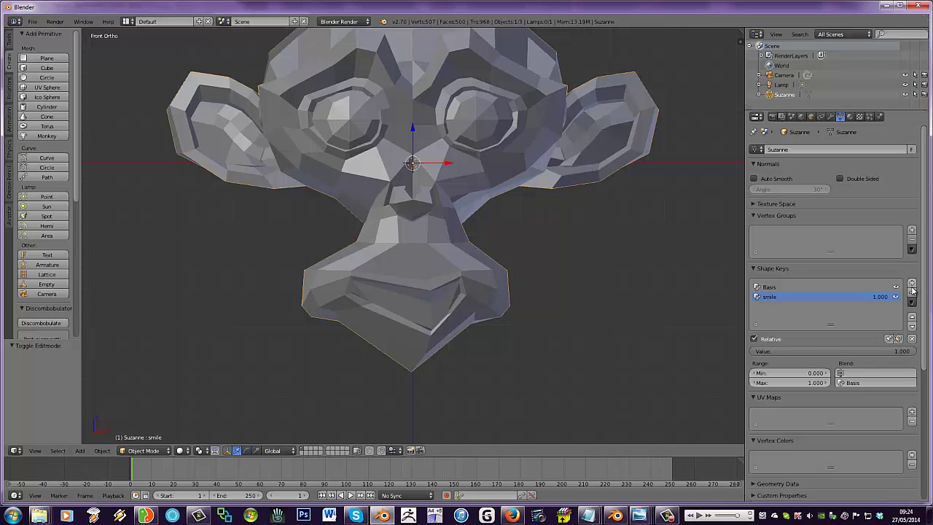
# Add a third shape key and rename it "left eyebrow".
pyautogui.click(911, 286)
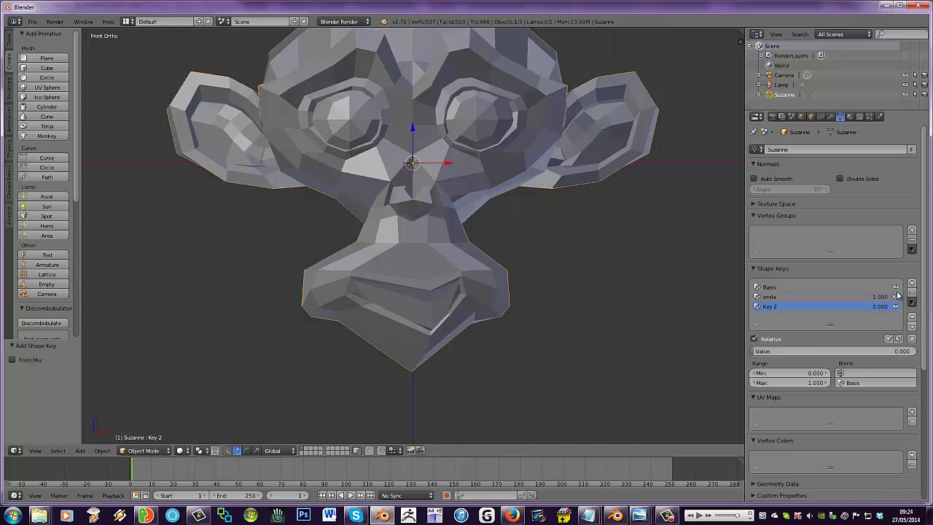
pyautogui.click(798, 350)
pyautogui.click(778, 309)
pyautogui.doubleClick(778, 308)
pyautogui.write('h')
pyautogui.press('Return')
# Pin the left eyebrow shape key and enter Edit Mode with the whole head framed.
pyautogui.click(898, 339)
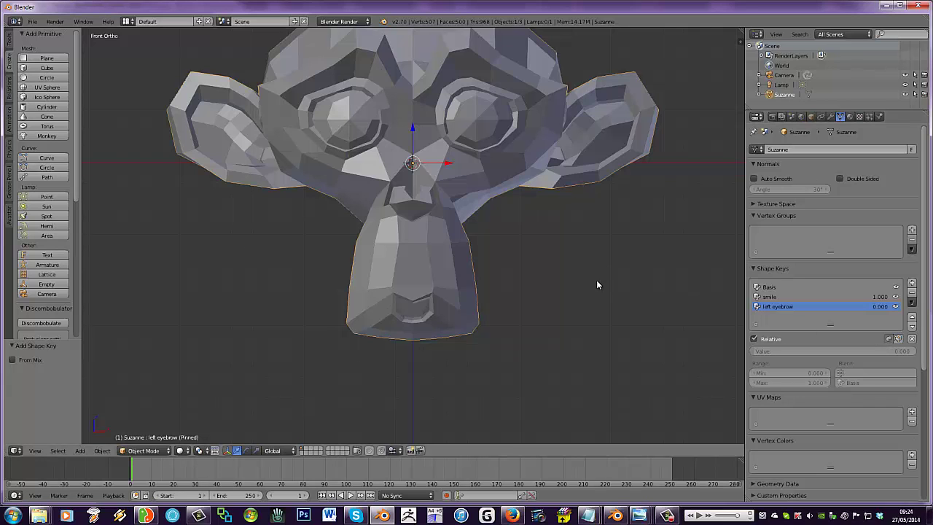
pyautogui.press('KP_Decimal')
pyautogui.press('Tab')
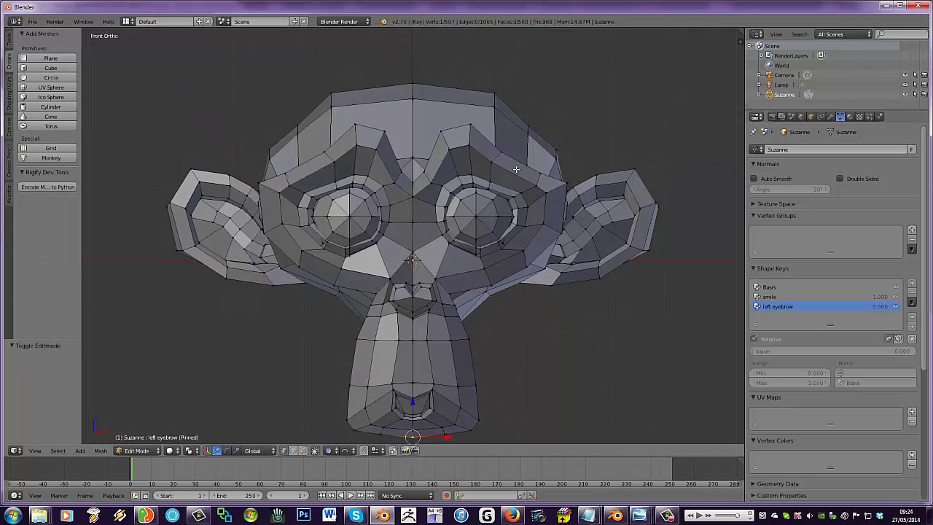
# Raise the +X side eyebrow vertex about 0.262 and 0.081 outward with proportional size 0.51, and return to Object Mode.
pyautogui.rightClick(501, 155)
pyautogui.press('g')
pyautogui.scroll(-6, 505, 155)
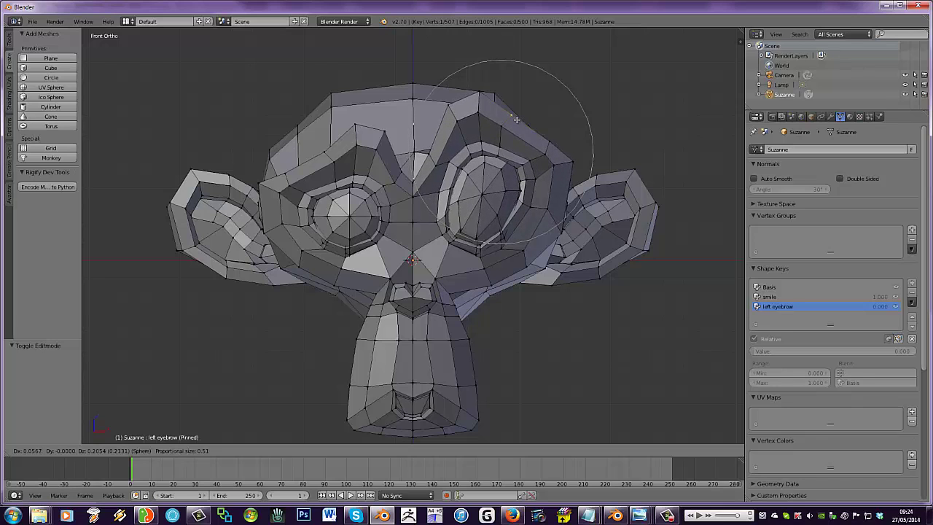
pyautogui.click(523, 113)
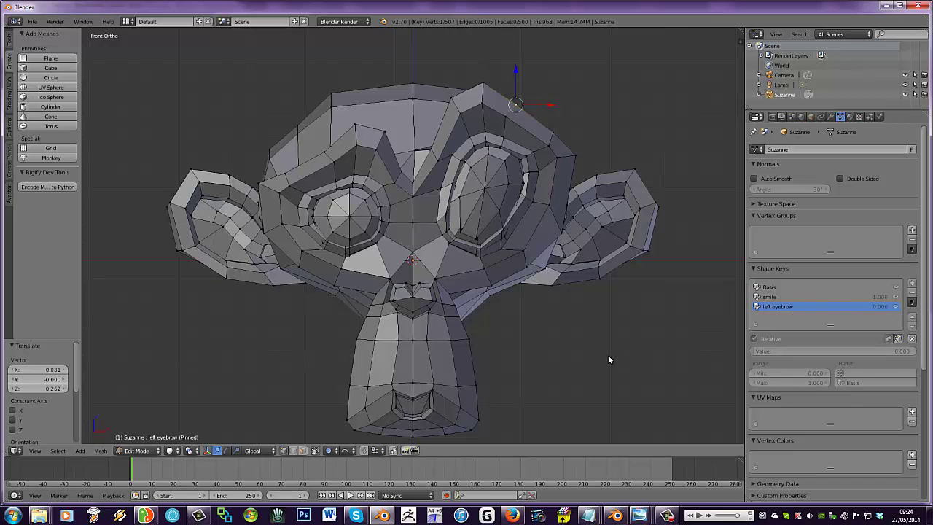
pyautogui.press('Tab')
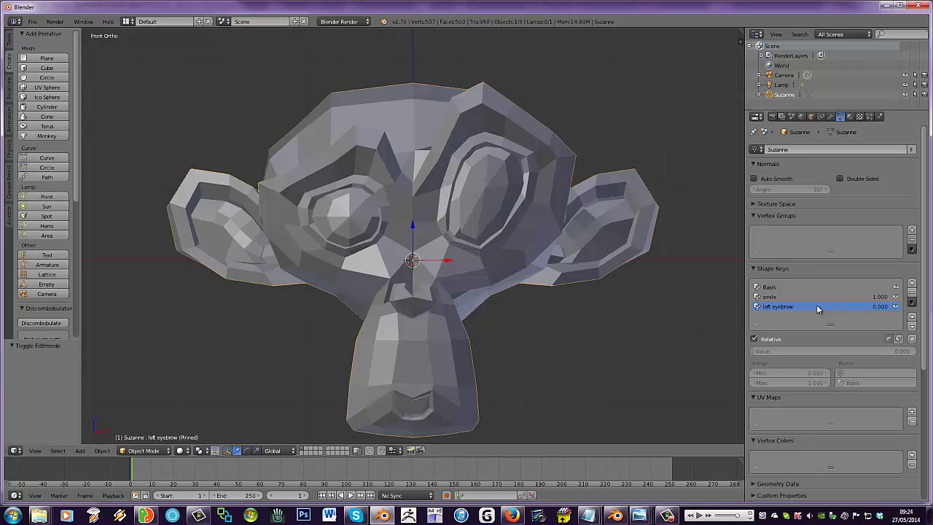
# Unpin the left eyebrow shape key, try out its influence and bring its value back to 0.000.
pyautogui.moveTo(804, 351); pyautogui.dragTo(784, 351)
pyautogui.click(889, 338)
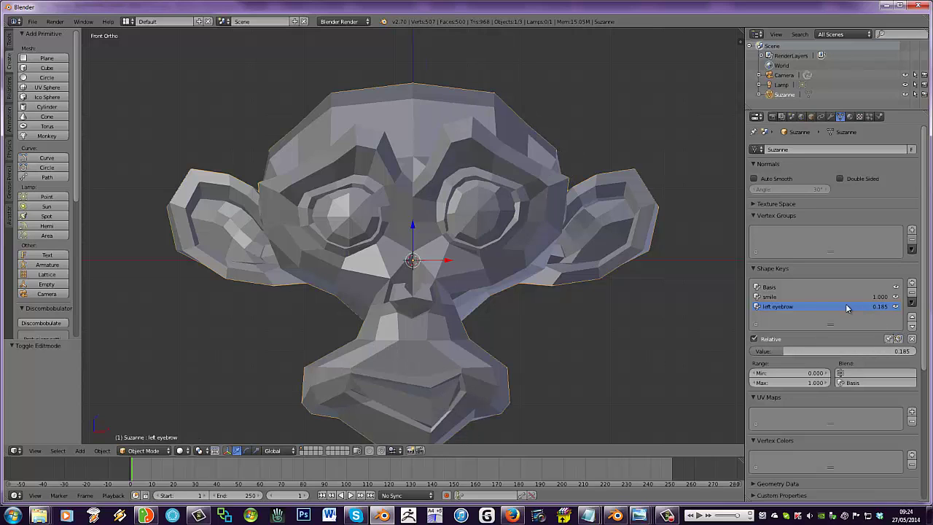
pyautogui.moveTo(867, 306); pyautogui.dragTo(822, 320)
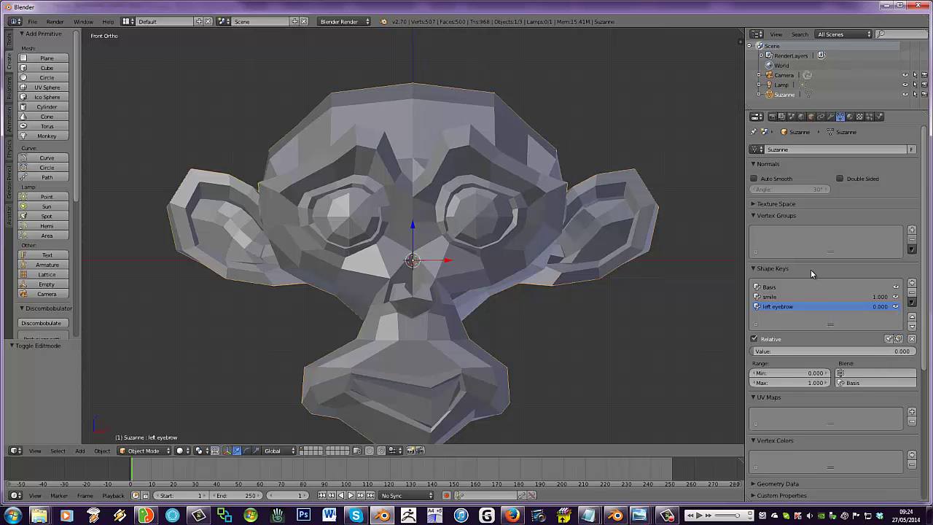
pyautogui.press('KP_5')
pyautogui.press('KP_8')
pyautogui.press('KP_8')
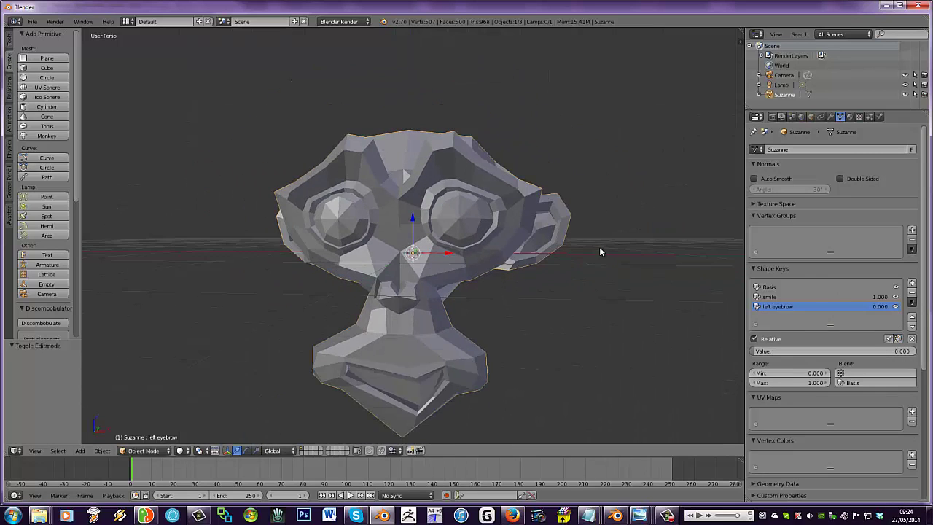
pyautogui.press('KP_4')
pyautogui.press('KP_6')
pyautogui.press('KP_6')
pyautogui.press('KP_8')
pyautogui.press('KP_2')
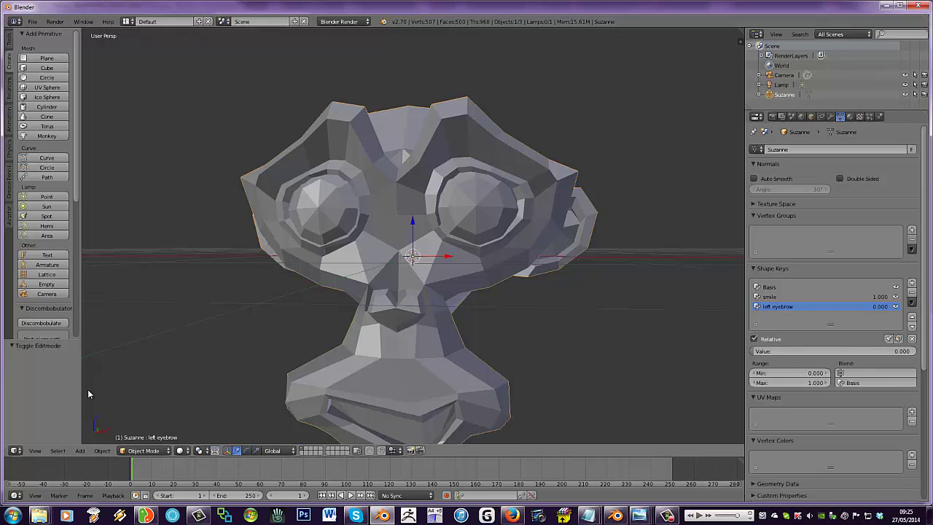
pyautogui.moveTo(163, 252); pyautogui.dragTo(177, 256, button='middle')
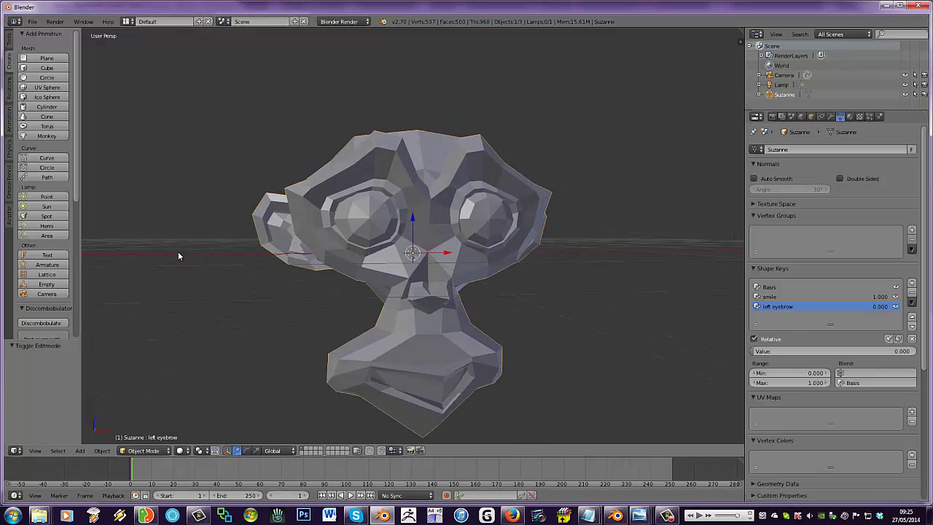
# Switch to the Animation screen layout and change the Dope Sheet to Shape Key Editor mode.
pyautogui.click(128, 22)
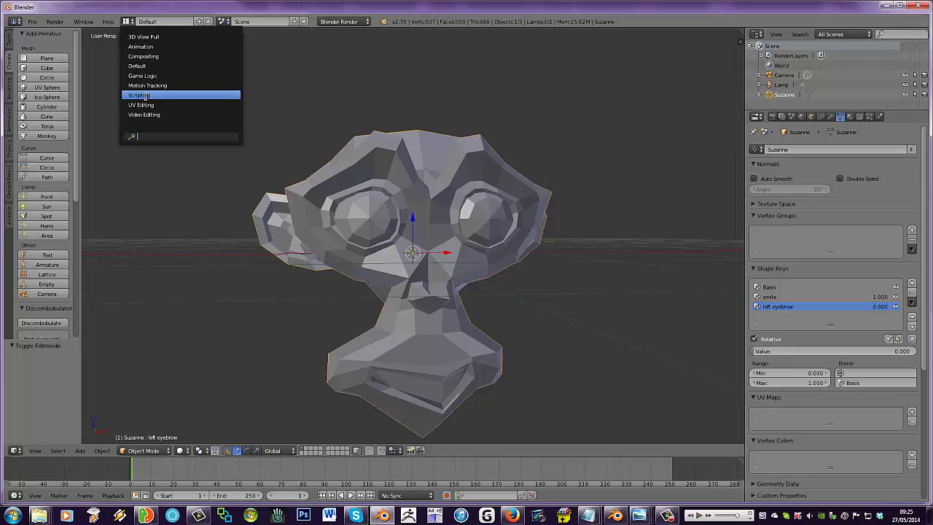
pyautogui.click(143, 47)
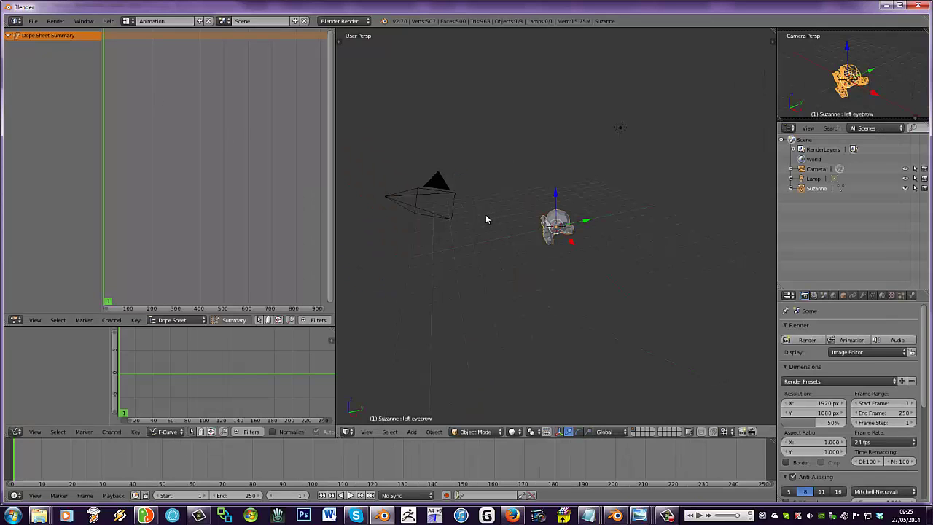
pyautogui.scroll(6, 510, 273)
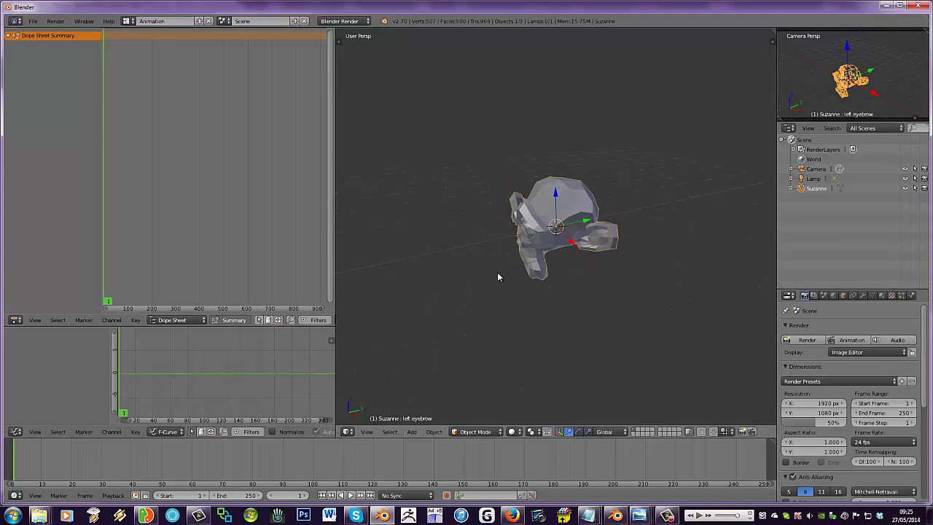
pyautogui.moveTo(497, 275); pyautogui.dragTo(519, 255, button='middle')
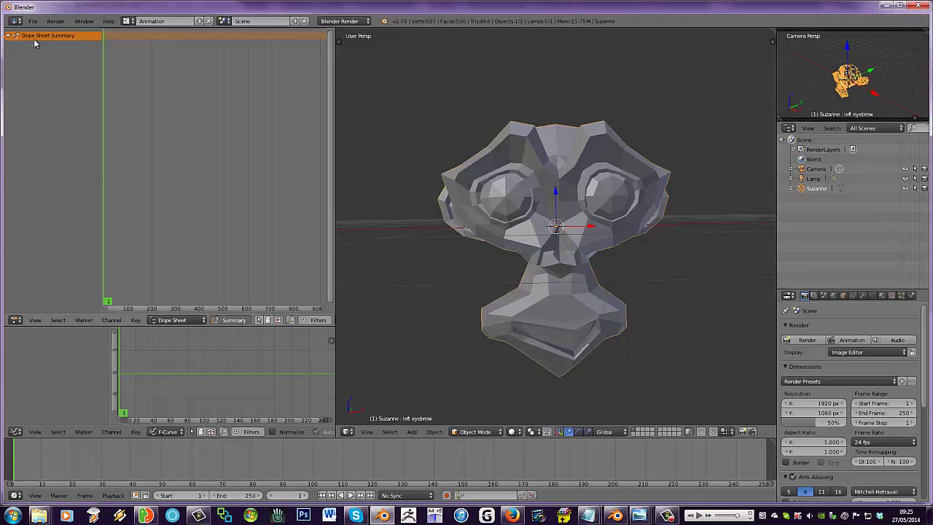
pyautogui.click(182, 321)
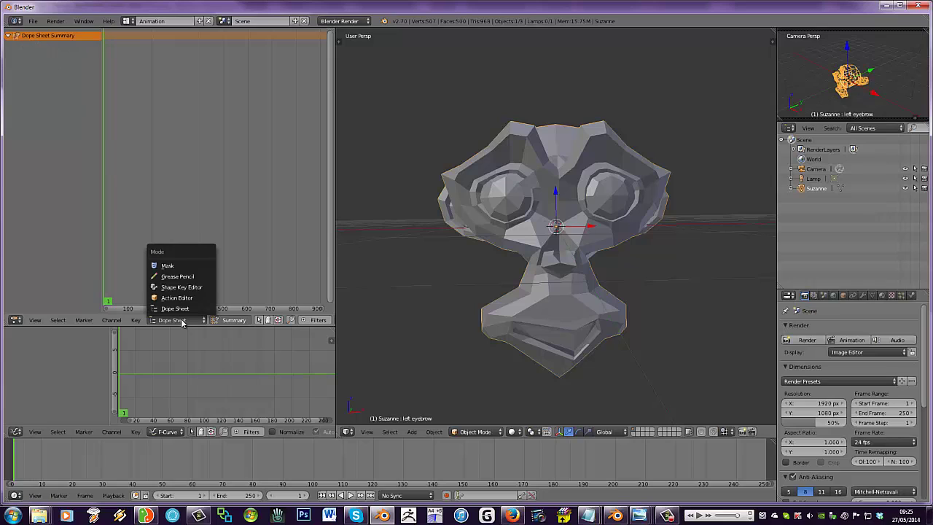
pyautogui.click(177, 287)
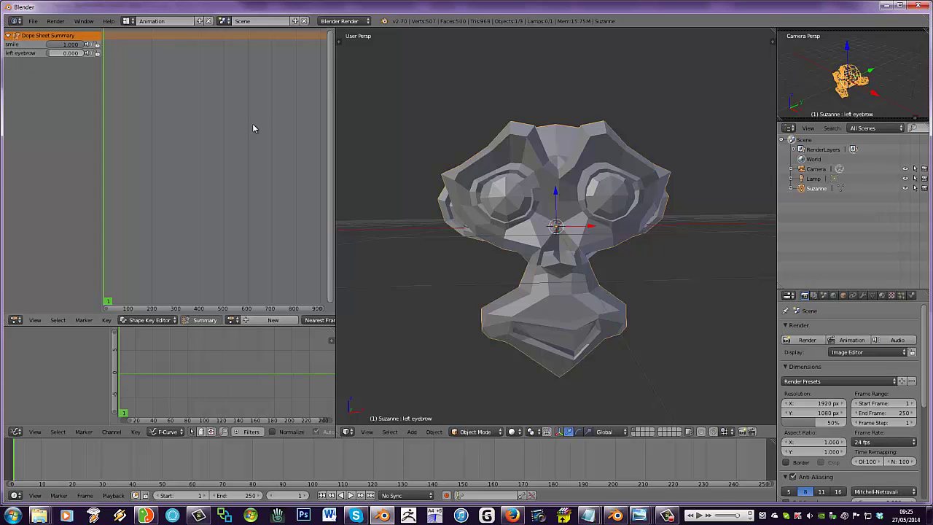
# Open the mesh data properties, select the Basis shape key and pin it.
pyautogui.click(872, 296)
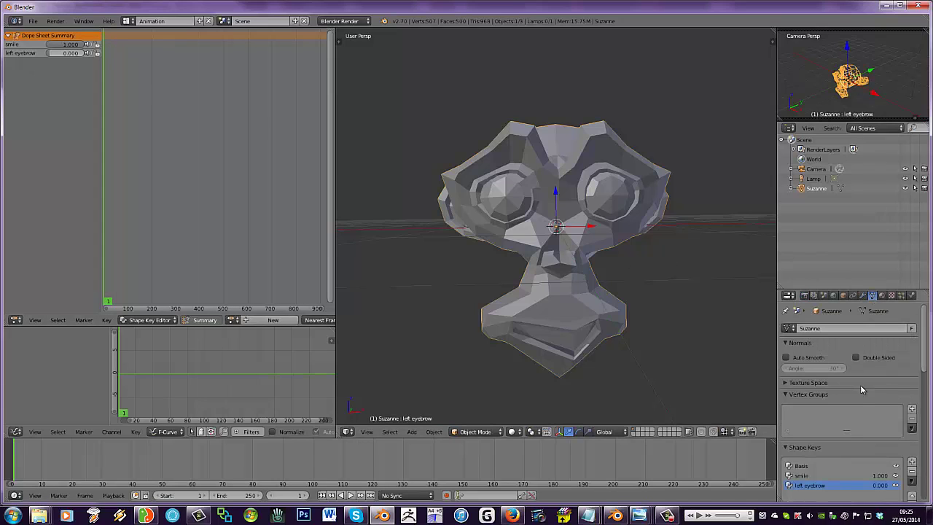
pyautogui.click(824, 464)
pyautogui.scroll(-3, 822, 466)
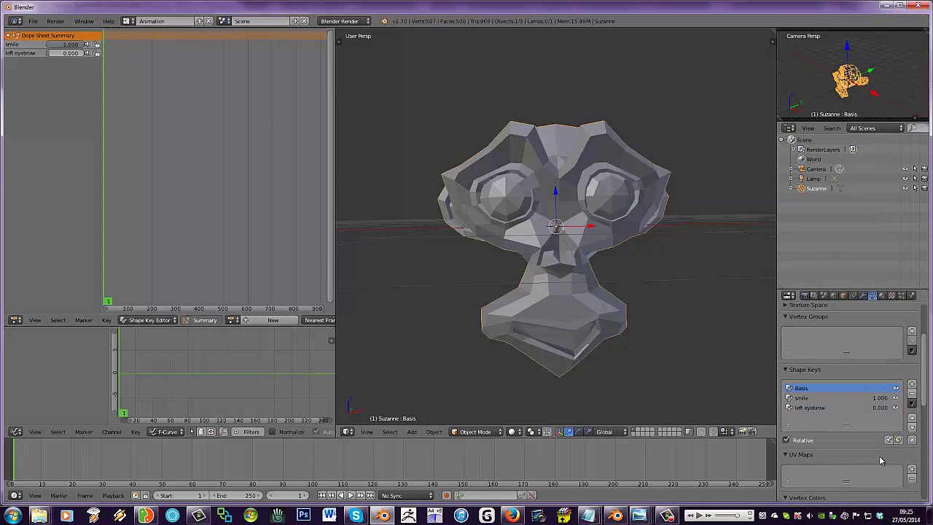
pyautogui.click(888, 440)
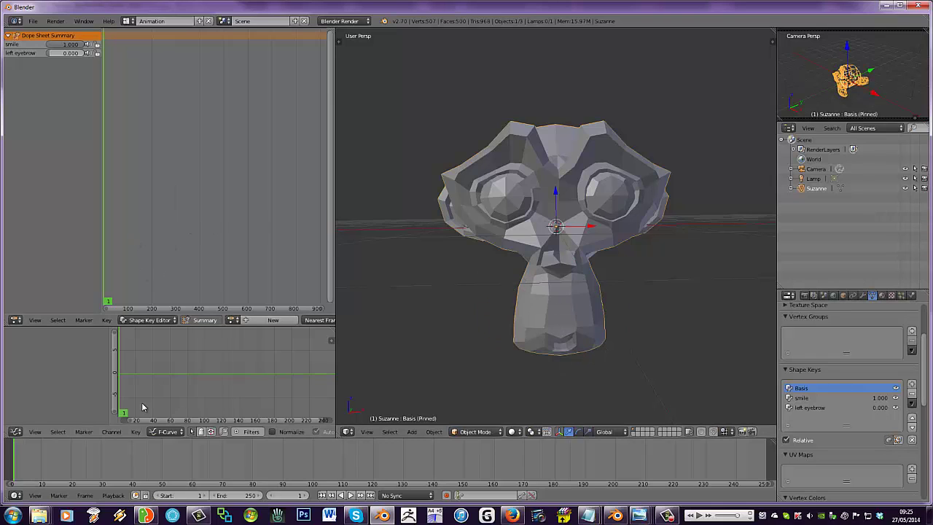
# Key the left eyebrow shape key at 1.000 on frame 35 and unpin the Basis shape key.
pyautogui.moveTo(124, 414); pyautogui.dragTo(149, 413)
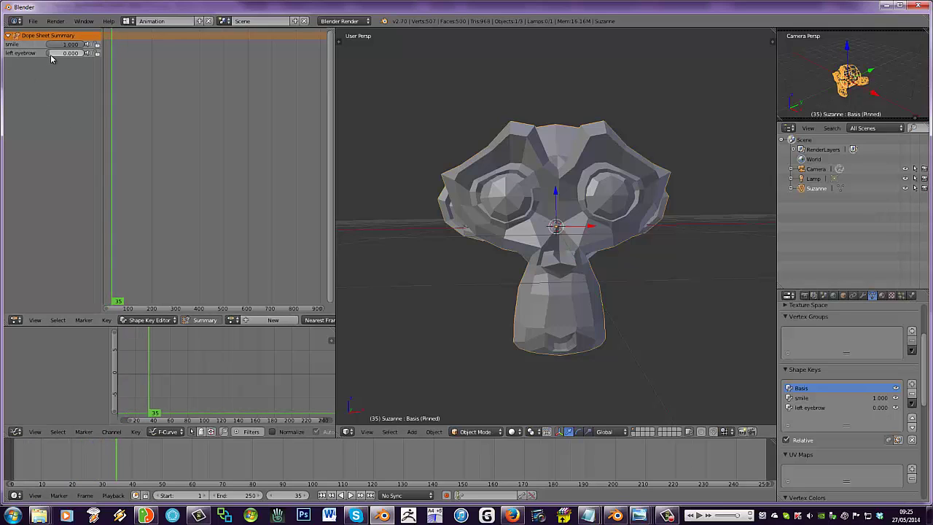
pyautogui.moveTo(50, 54); pyautogui.dragTo(94, 63)
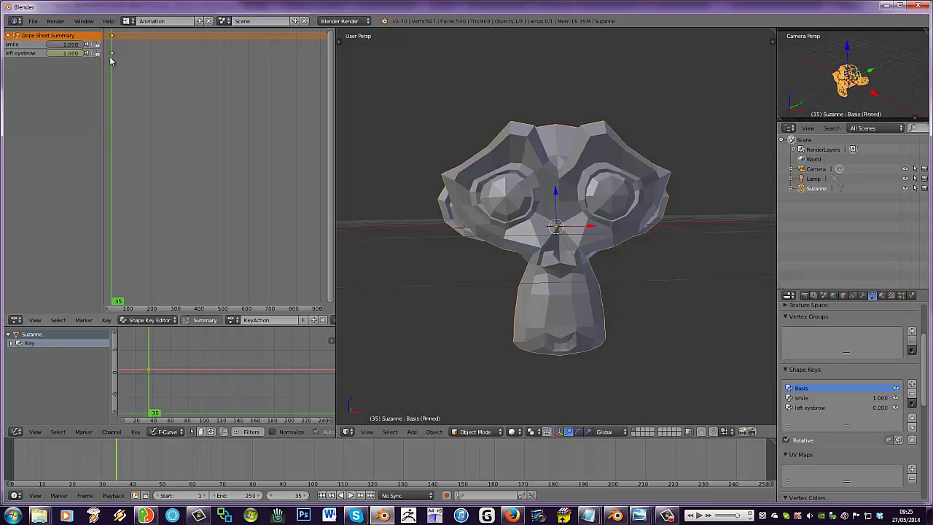
pyautogui.click(888, 439)
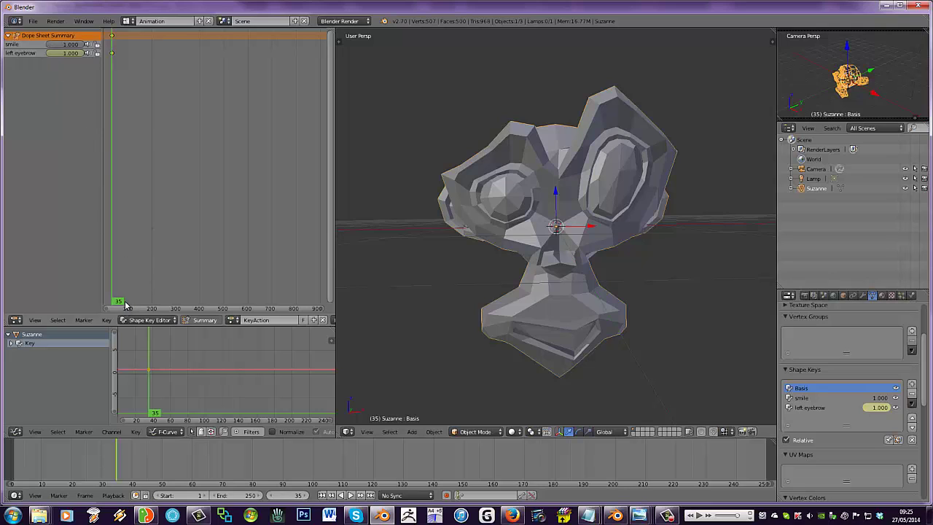
# Key smile at 1.000 and left eyebrow at 0.125 on frame 59, and smile at 0.264 on frame 76.
pyautogui.moveTo(116, 301)
pyautogui.mouseDown()
pyautogui.moveTo(139, 301)
pyautogui.moveTo(118, 301)
pyautogui.mouseUp()
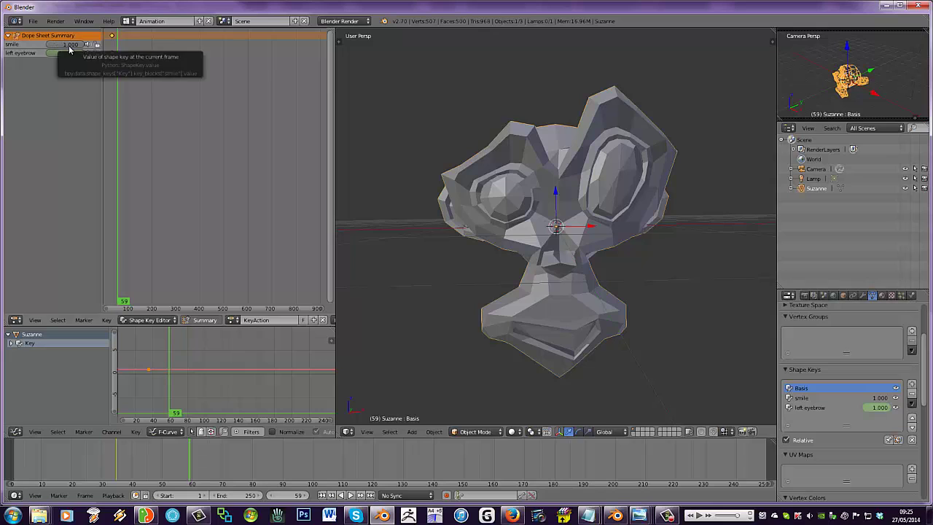
pyautogui.moveTo(54, 46); pyautogui.dragTo(42, 61)
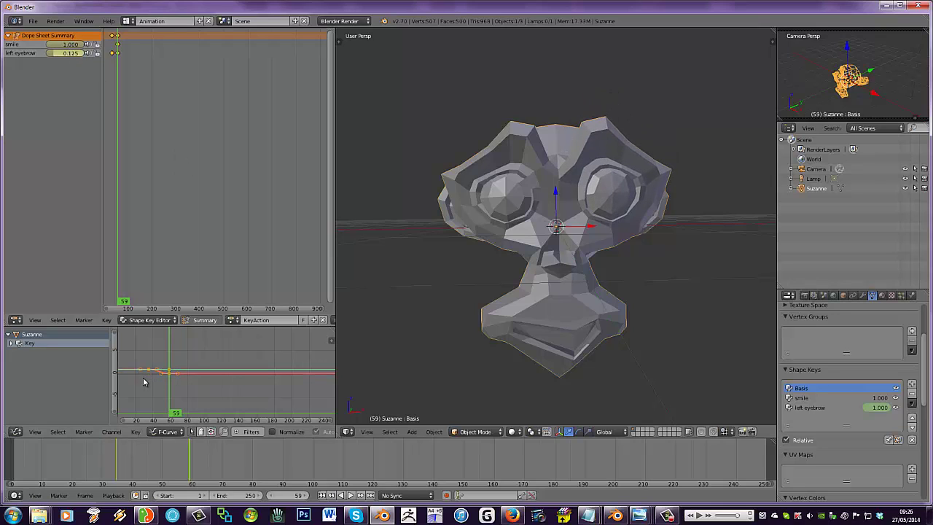
pyautogui.moveTo(178, 415); pyautogui.dragTo(191, 415)
pyautogui.scroll(2, 142, 393)
pyautogui.scroll(-1, 143, 392)
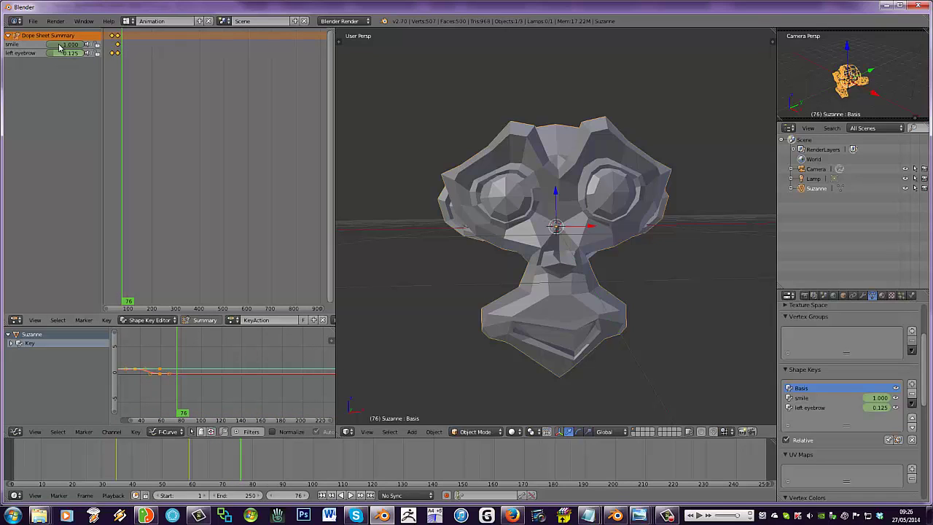
pyautogui.moveTo(76, 45); pyautogui.dragTo(46, 51)
# Key left eyebrow at 1.000 on frame 91 and smile at 1.000 on frame 118.
pyautogui.moveTo(178, 414); pyautogui.dragTo(194, 414)
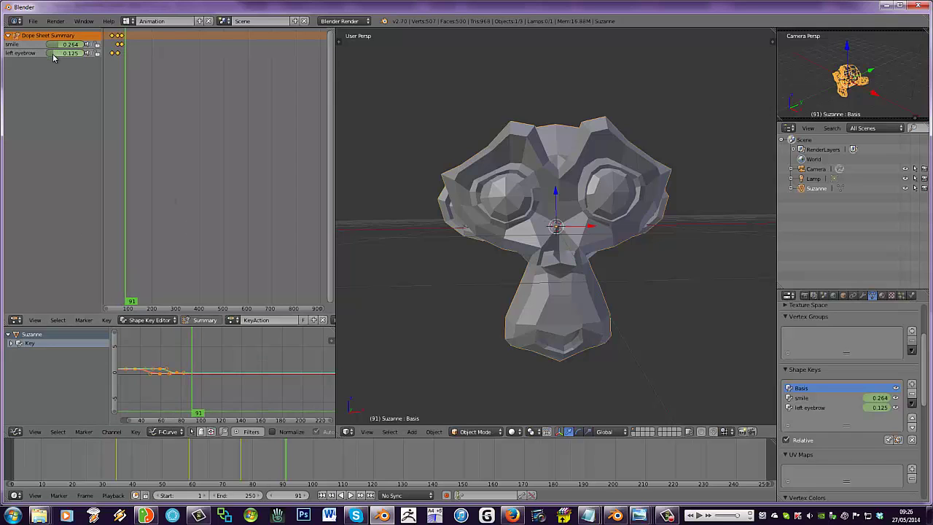
pyautogui.moveTo(55, 53); pyautogui.dragTo(92, 61)
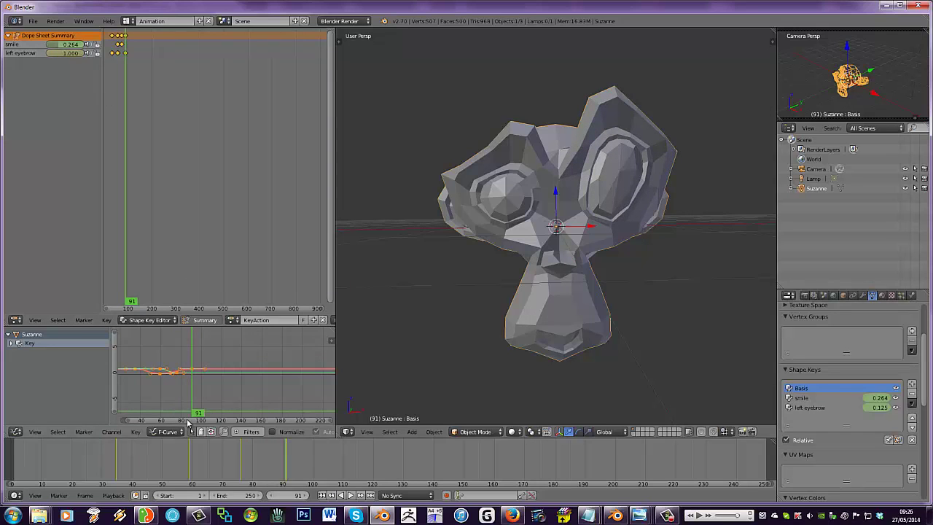
pyautogui.moveTo(195, 415); pyautogui.dragTo(228, 415)
pyautogui.moveTo(61, 45); pyautogui.dragTo(93, 62)
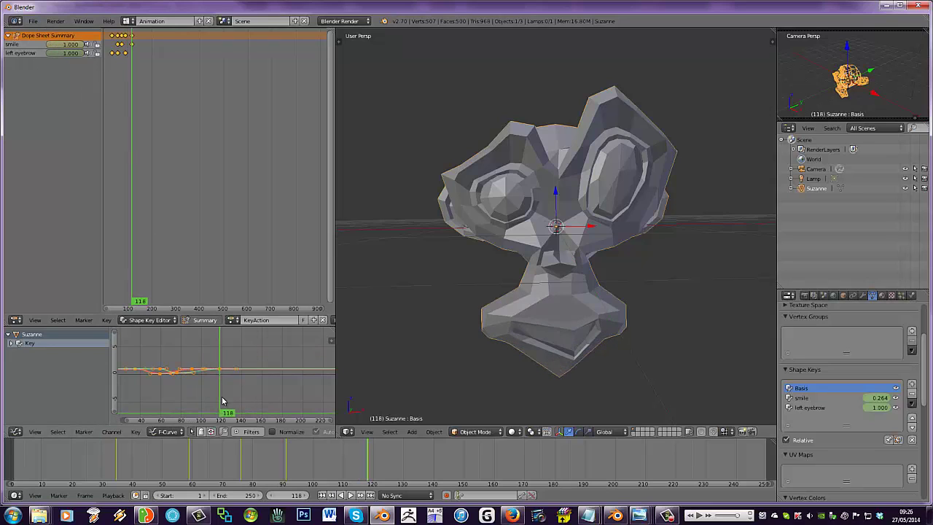
# Key smile at 0.000 on frame 125 and left eyebrow at 0.000 on frame 150.
pyautogui.moveTo(223, 412); pyautogui.dragTo(226, 414)
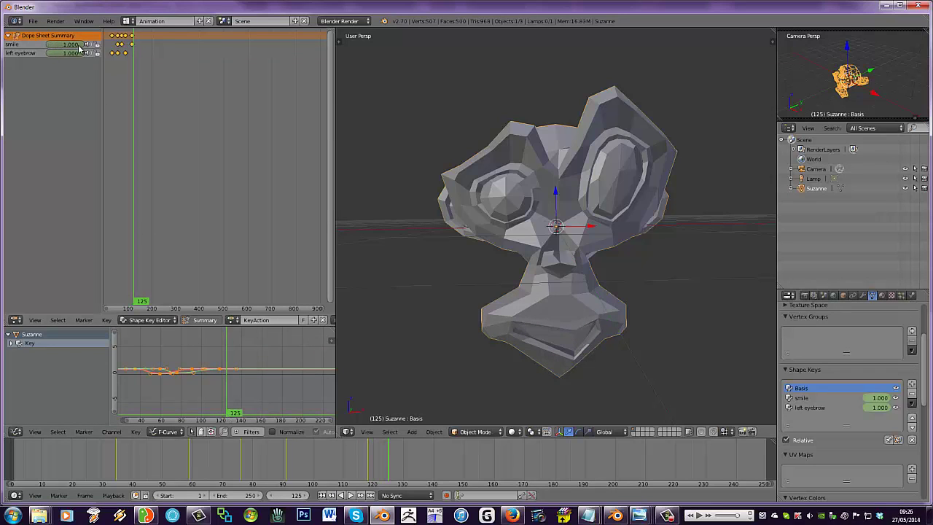
pyautogui.moveTo(74, 48); pyautogui.dragTo(40, 49)
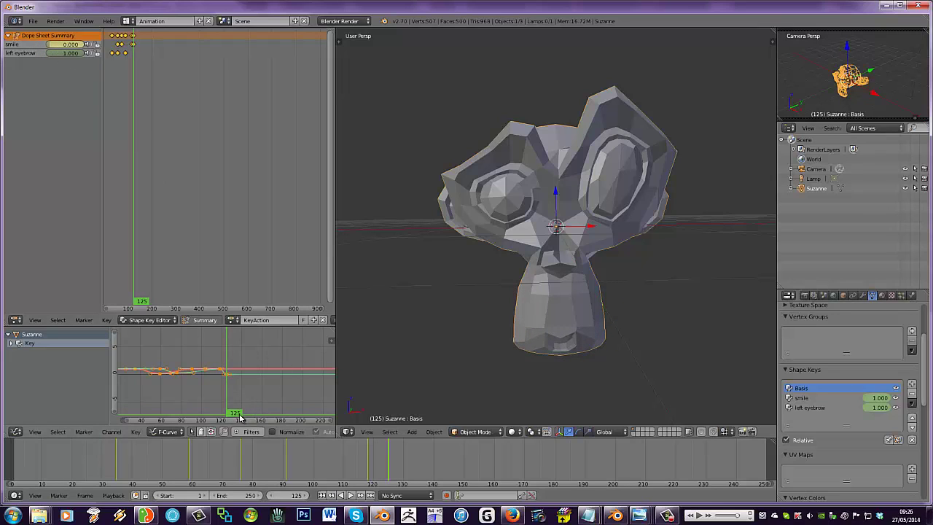
pyautogui.moveTo(241, 417); pyautogui.dragTo(252, 418)
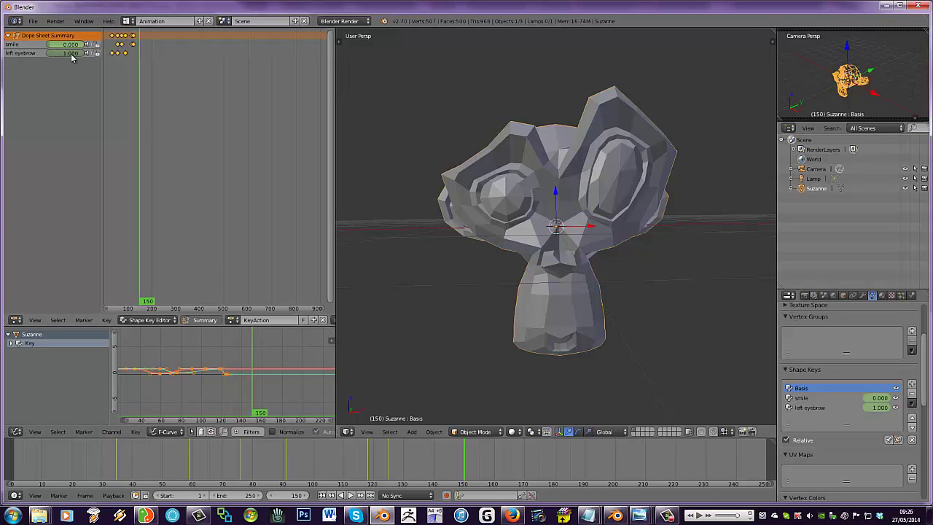
pyautogui.moveTo(70, 53); pyautogui.dragTo(19, 60)
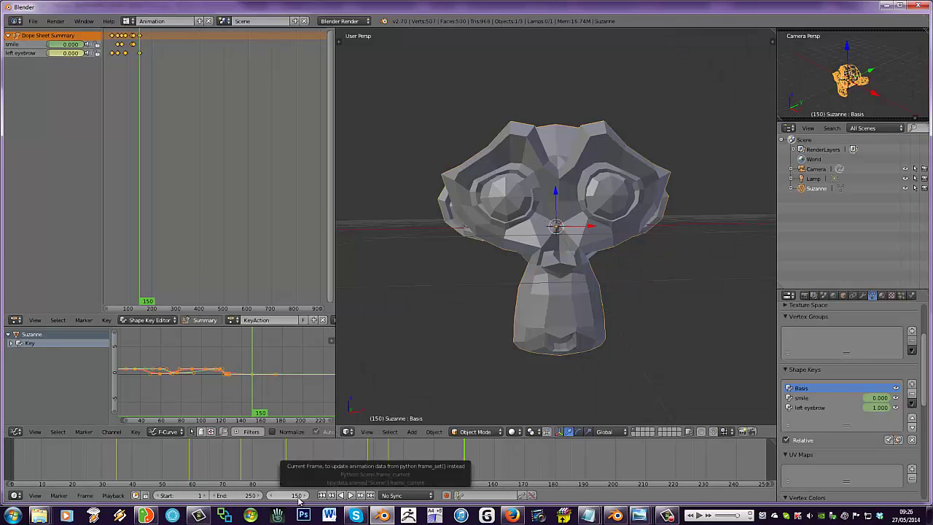
# Set the animation's end frame to 150 and play it from frame 1, viewing the head at an angle.
pyautogui.click(246, 495)
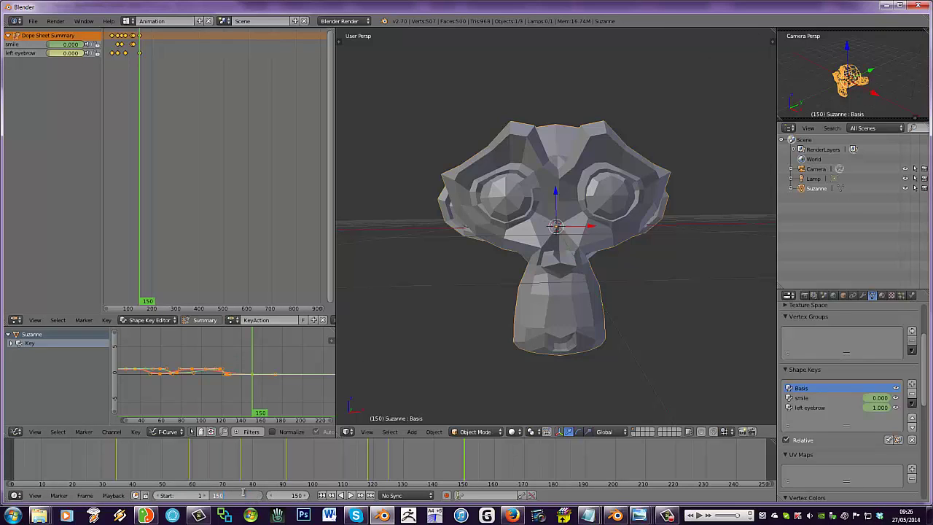
pyautogui.press('Return')
pyautogui.click(321, 495)
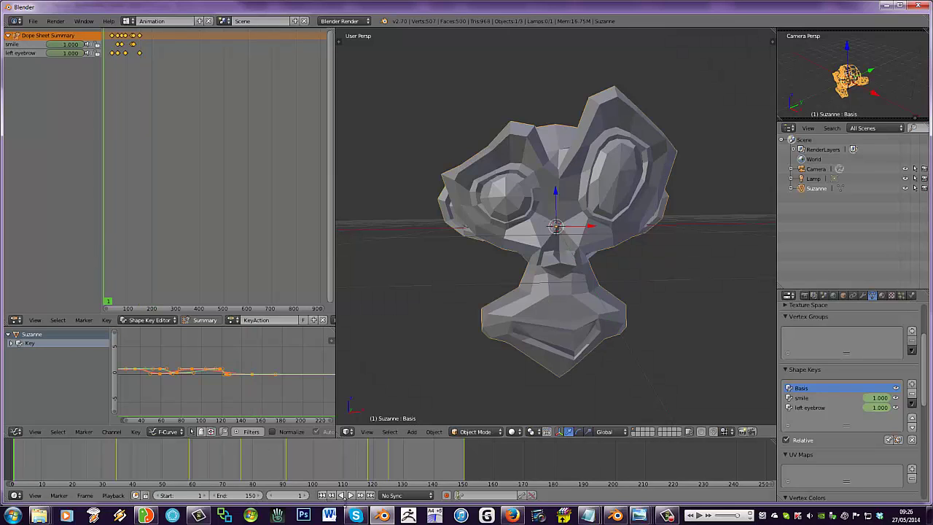
pyautogui.click(351, 496)
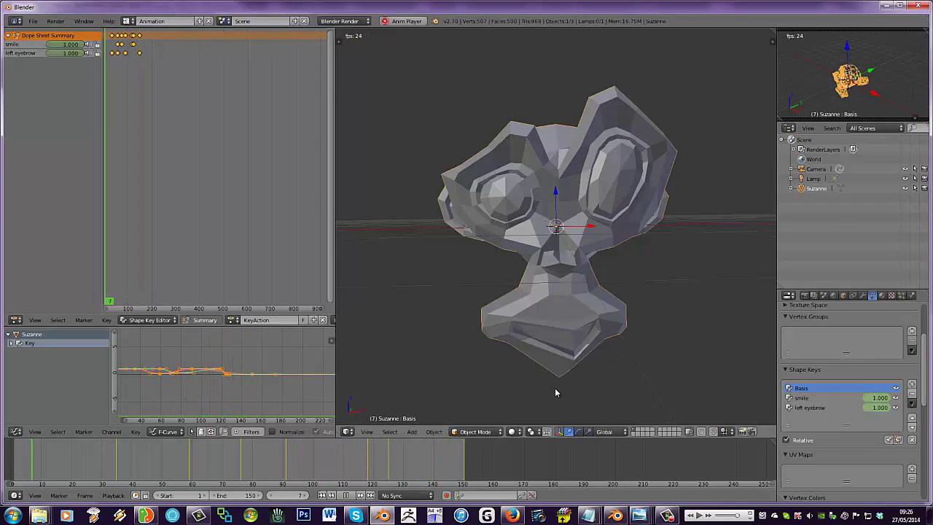
pyautogui.moveTo(702, 292); pyautogui.dragTo(678, 302, button='middle')
pyautogui.scroll(-3, 624, 292)
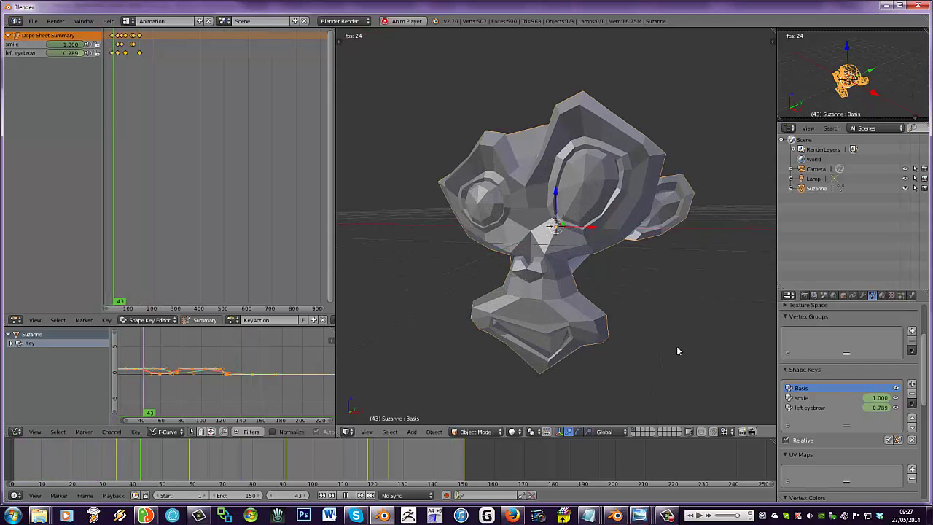
pyautogui.moveTo(666, 516)
pyautogui.click(666, 481)
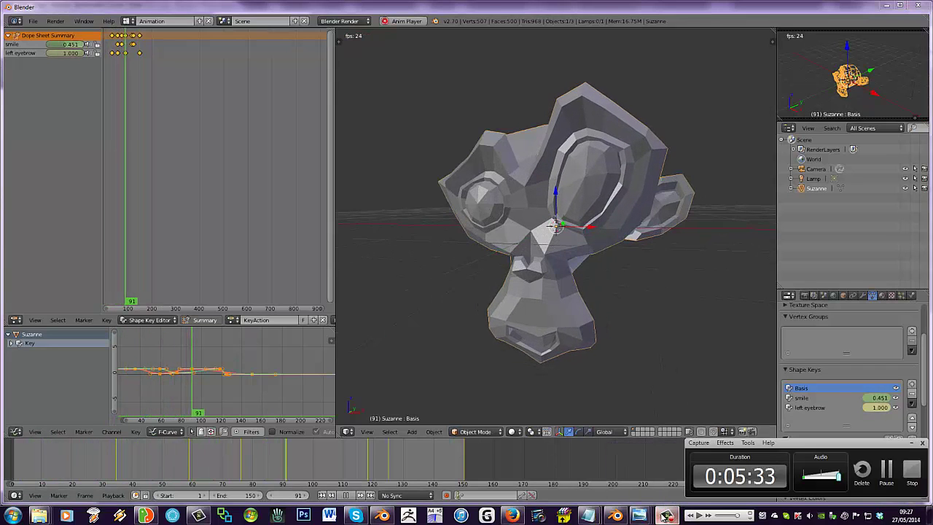